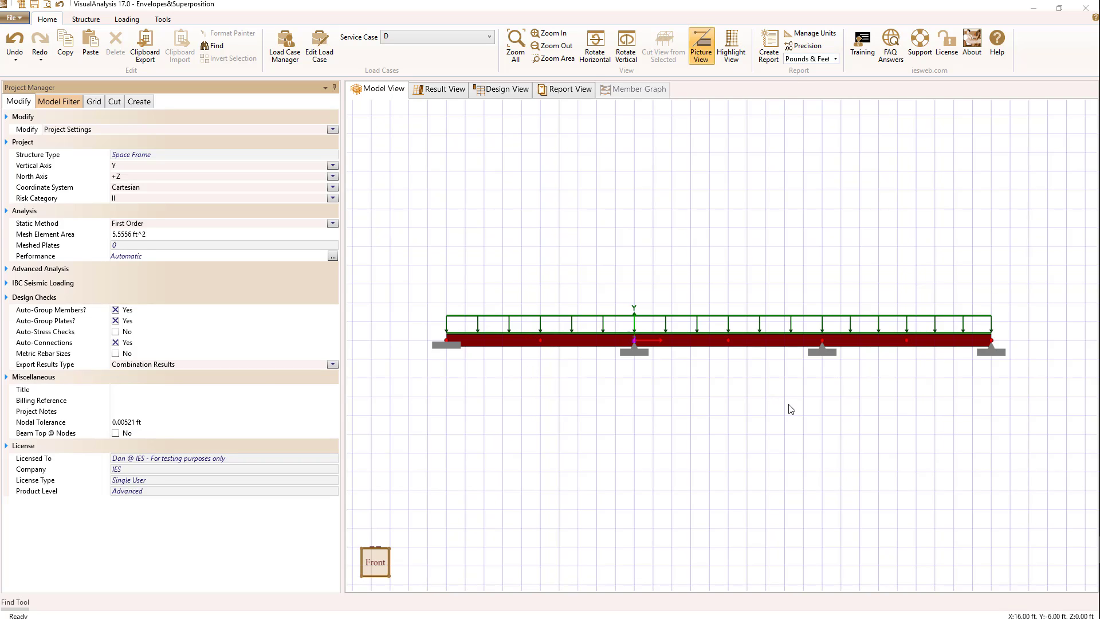
Step: Keep service case D selected and view the Load Case Manager's service cases D, L and S
left_click(450, 41)
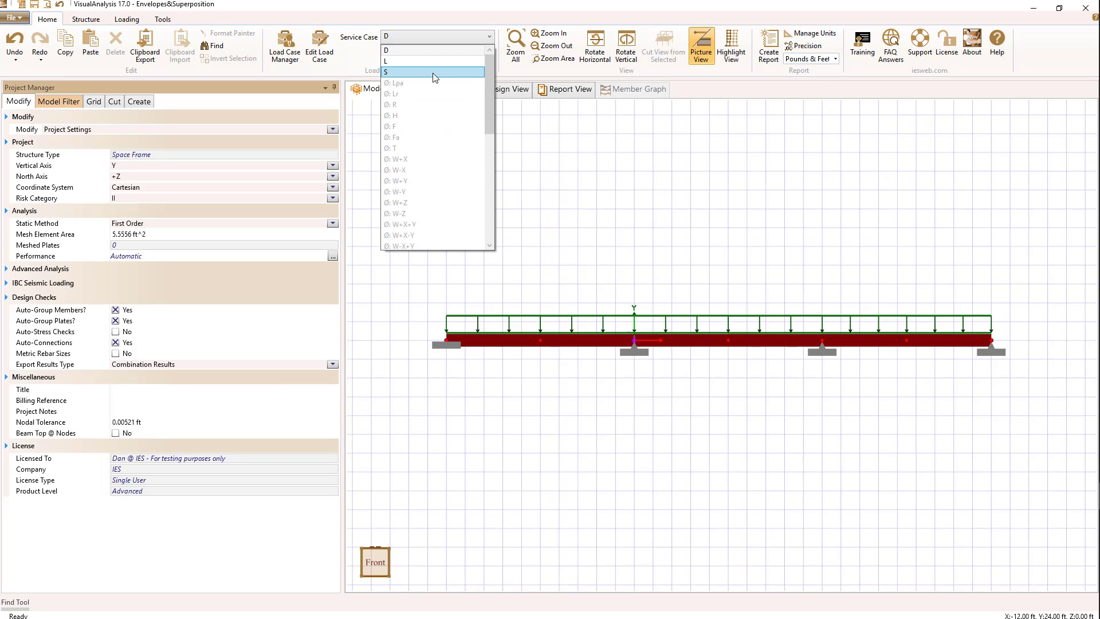
left_click(649, 147)
left_click(293, 57)
left_click(321, 153)
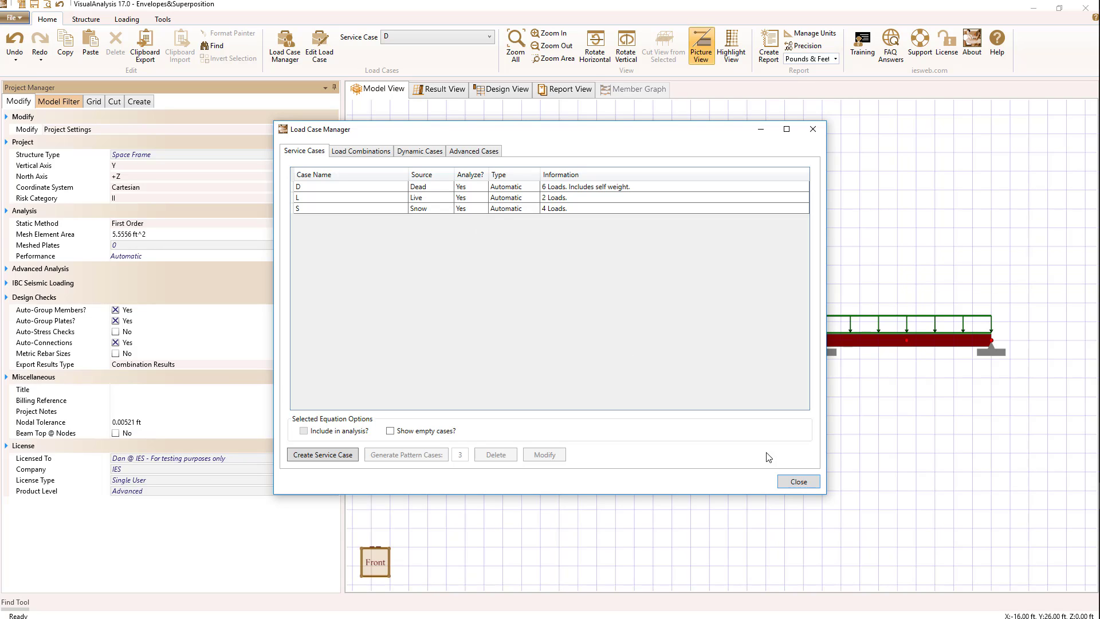
Step: Close the Load Case Manager to return to case D's deflected-shape results
left_click(798, 482)
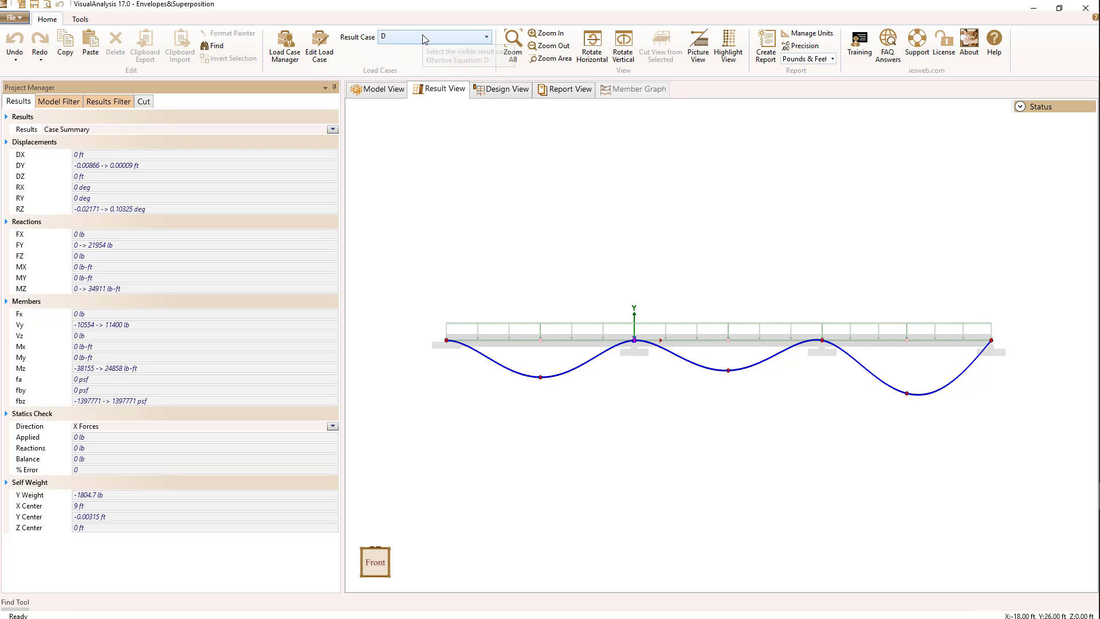
Step: Keep result case D and view the six ASCE 7-05 ASD load combinations in the Load Case Manager
left_click(424, 38)
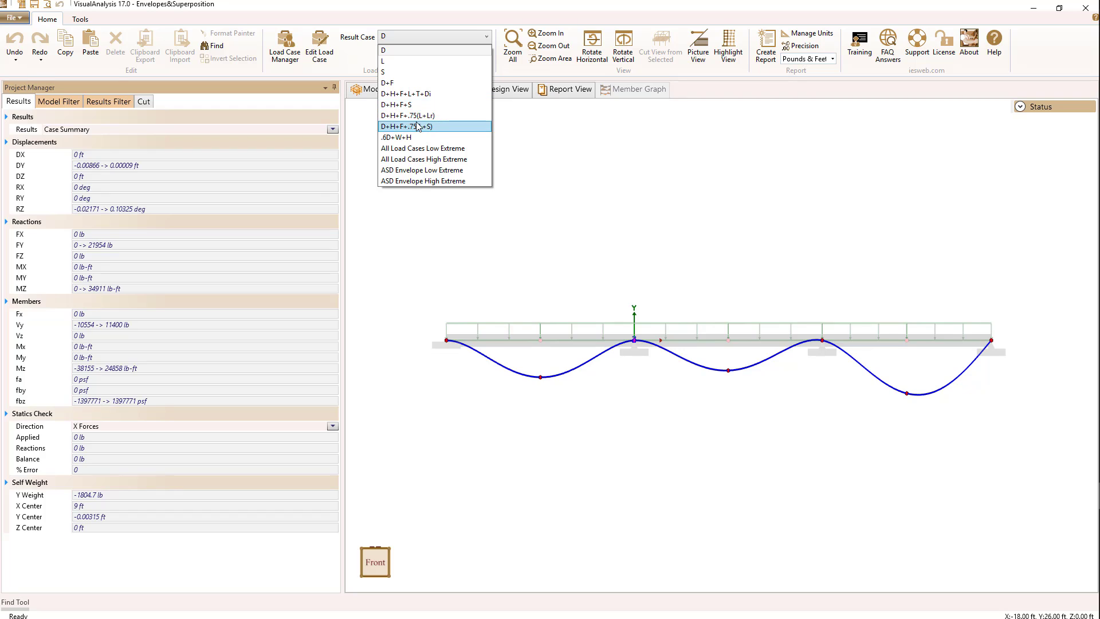
left_click(559, 164)
left_click(282, 50)
left_click(362, 152)
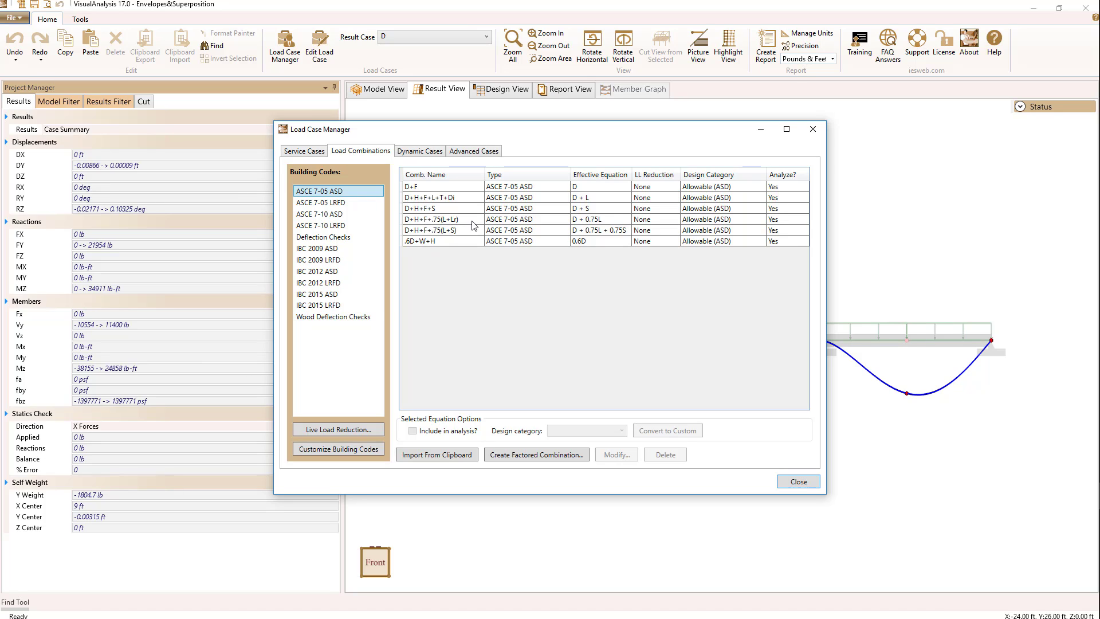
Step: Close the Load Case Manager, back to case D's deflected beam and case summary
left_click(804, 481)
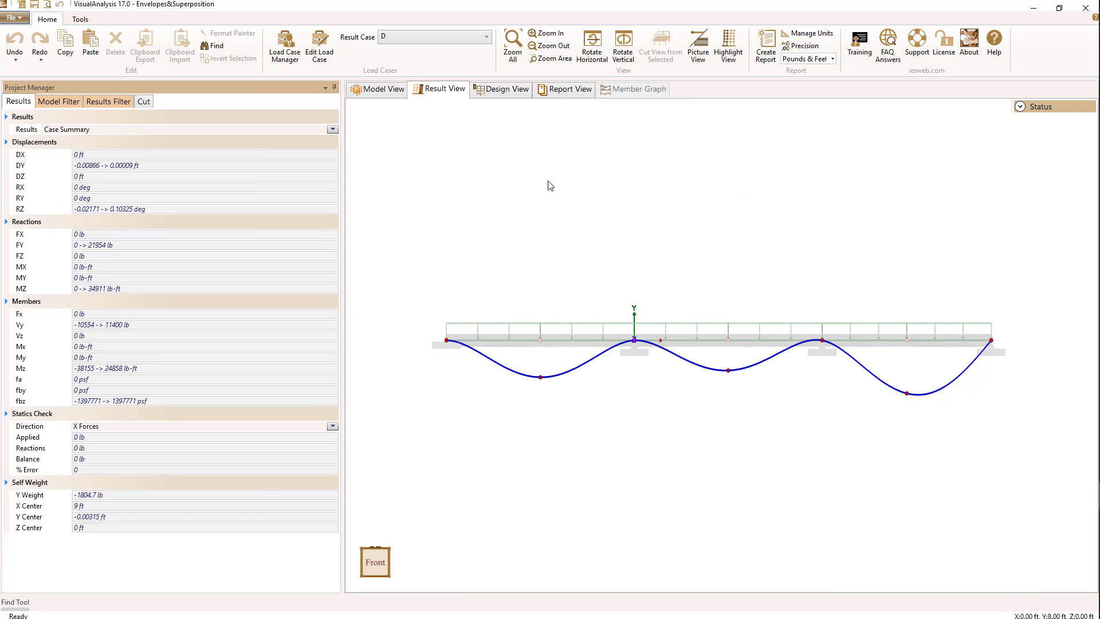
left_click(417, 36)
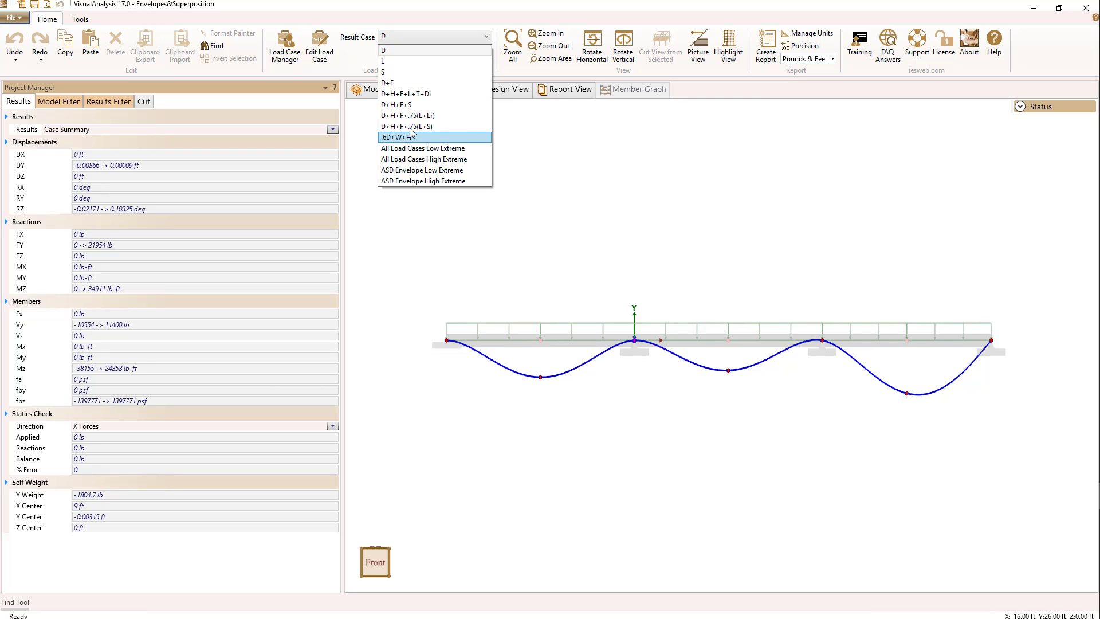
left_click(653, 161)
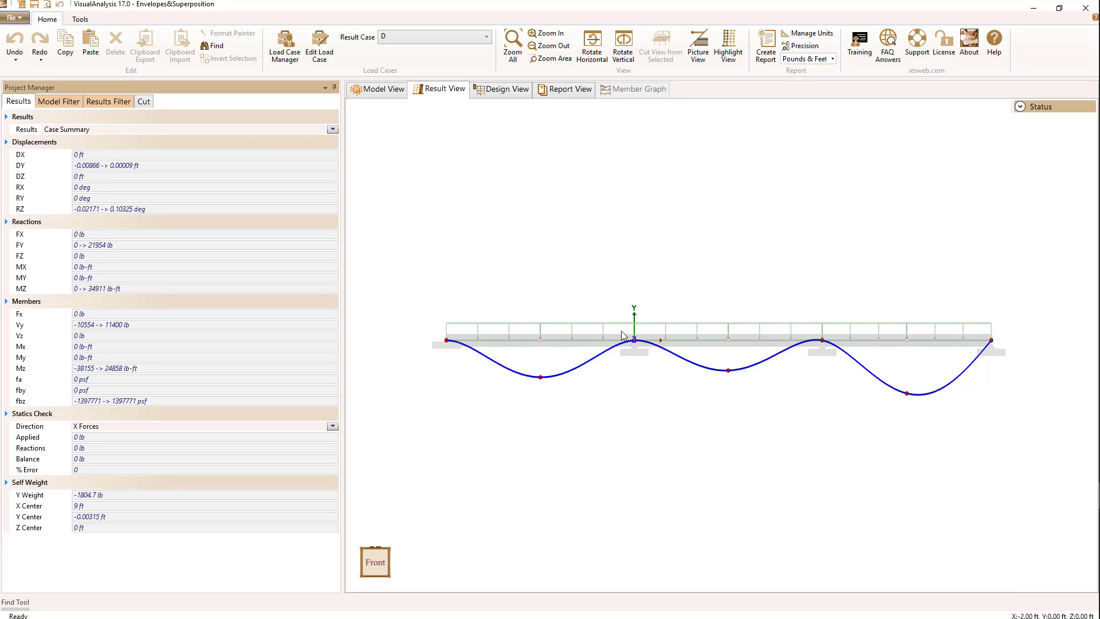
left_click(106, 103)
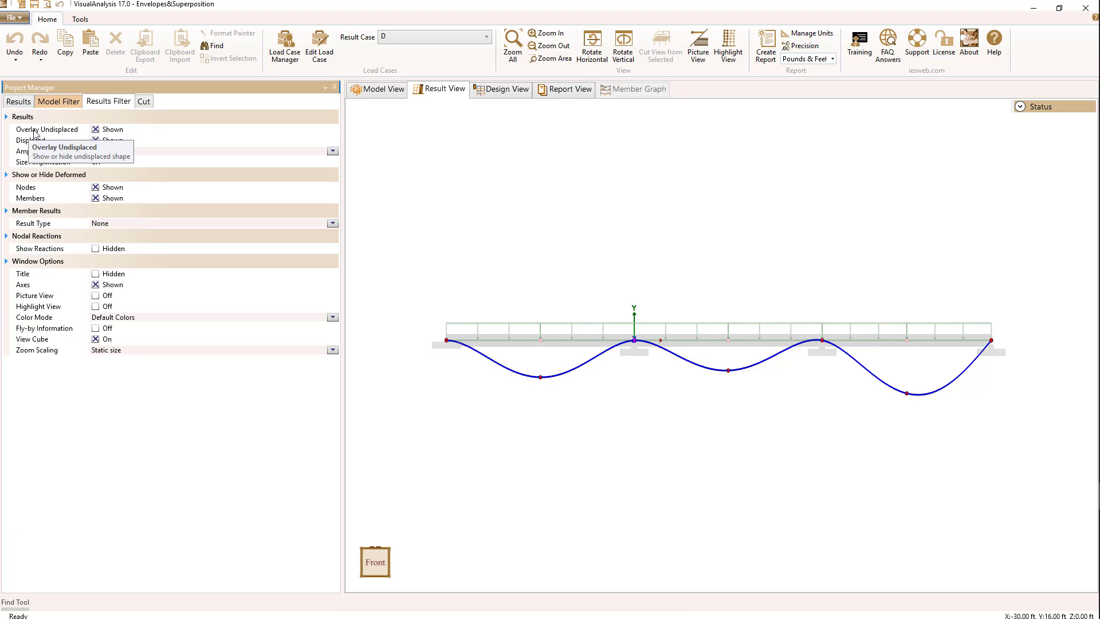
Step: Toggle the Overlay Undisplaced option off and back on in the Results Filter
left_click(95, 129)
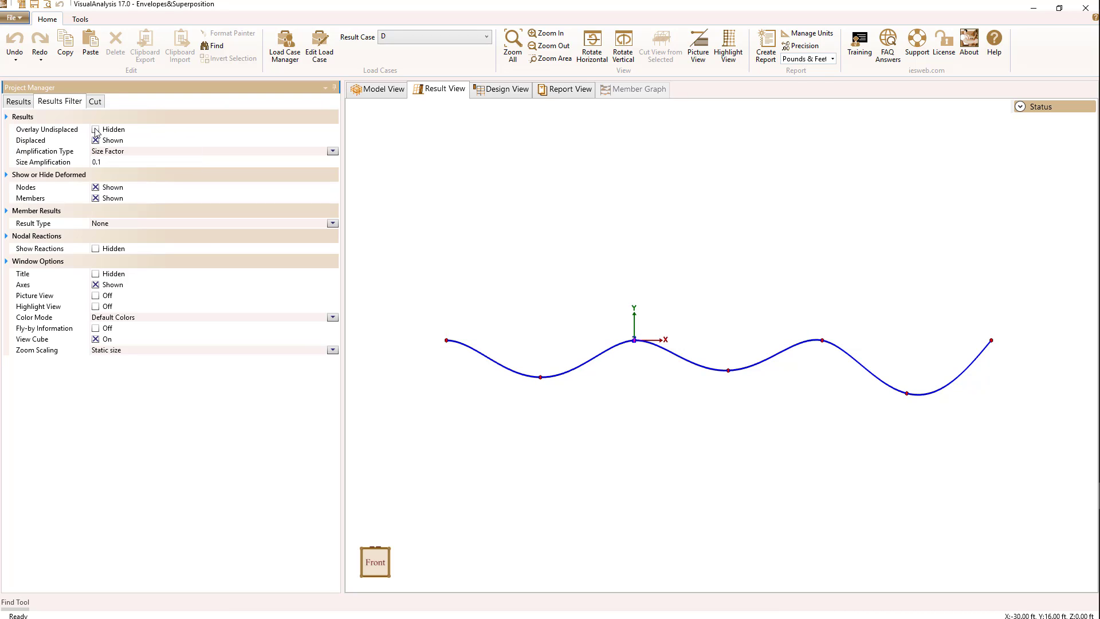
left_click(96, 130)
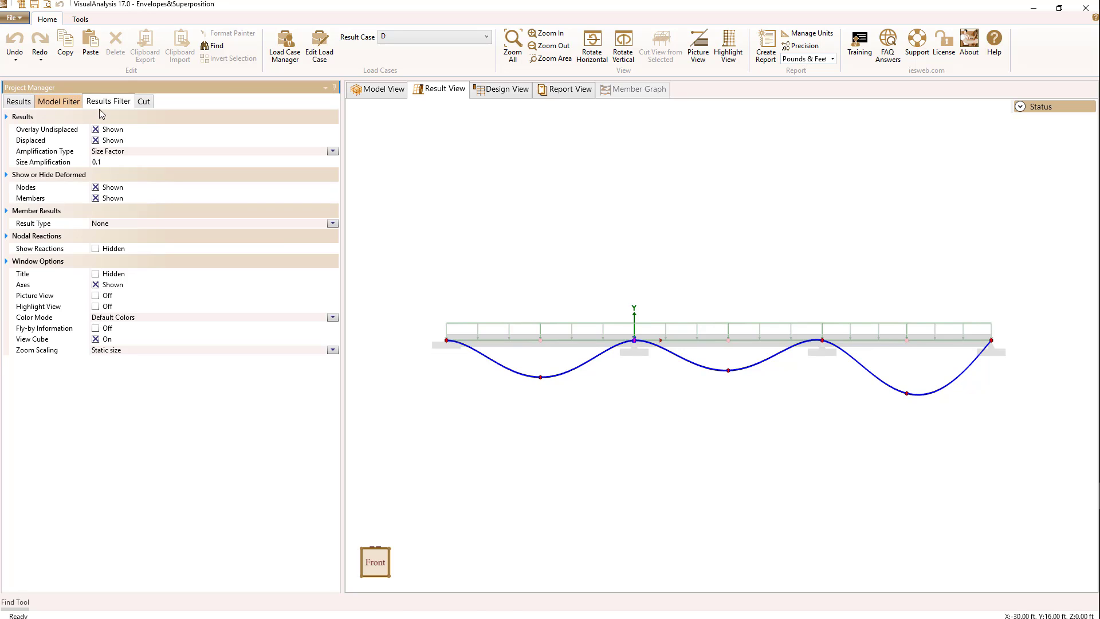
Step: In the Model Filter, hide the nodes while keeping the beam loads displayed
left_click(64, 102)
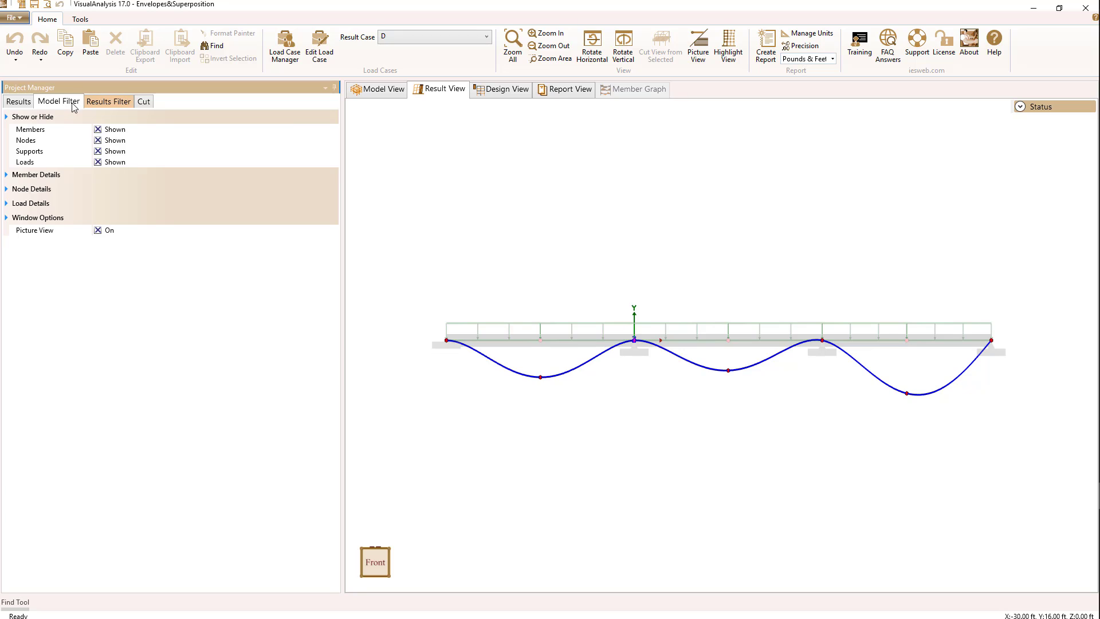
left_click(98, 141)
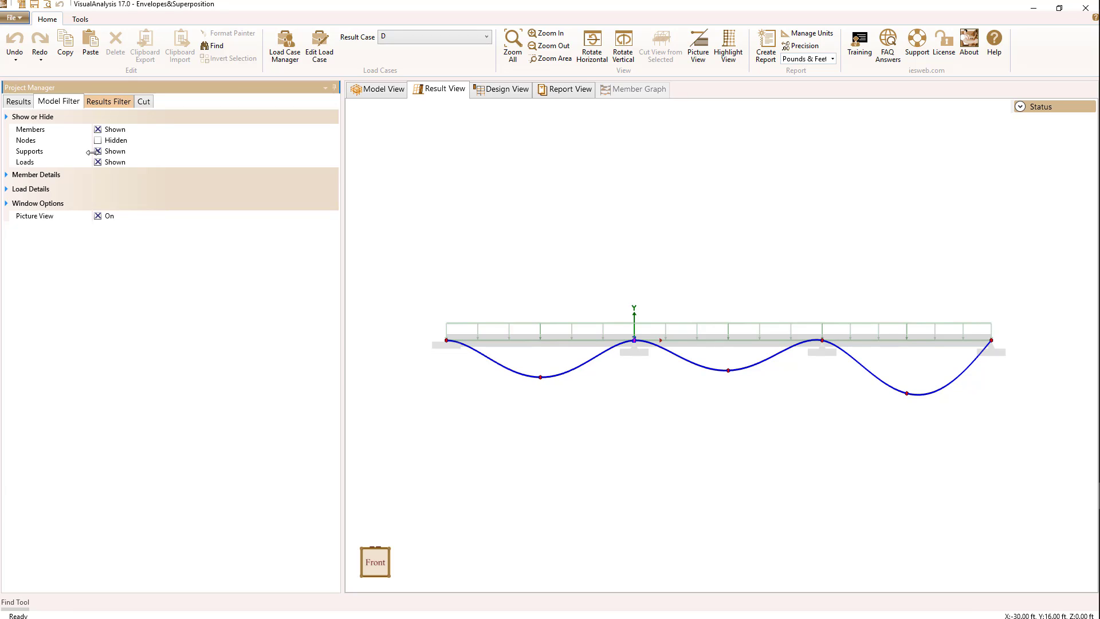
left_click(98, 163)
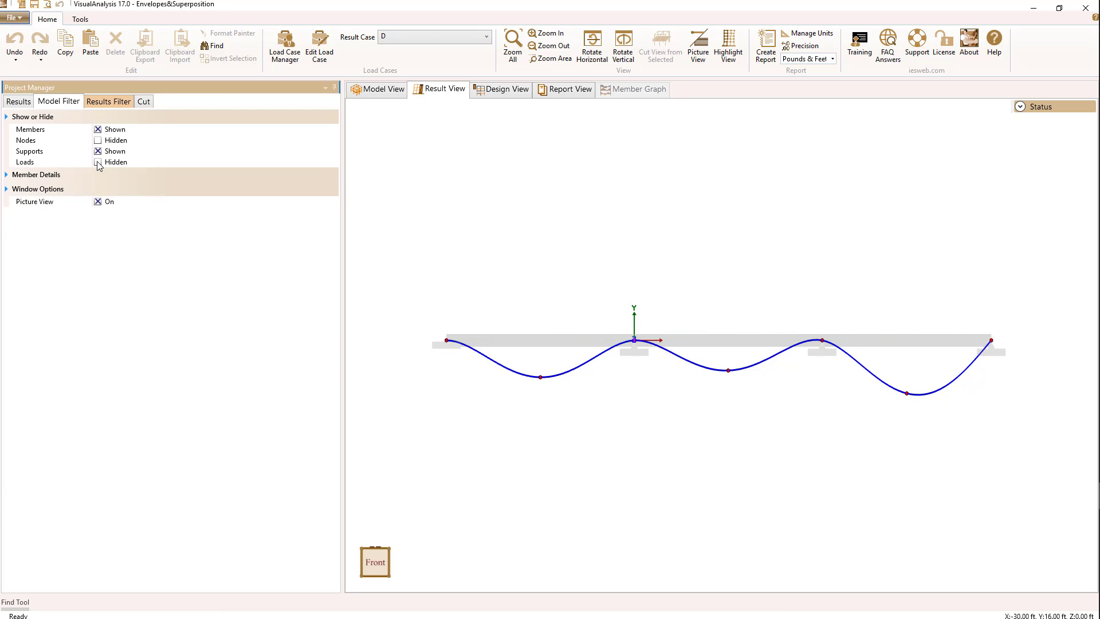
left_click(98, 162)
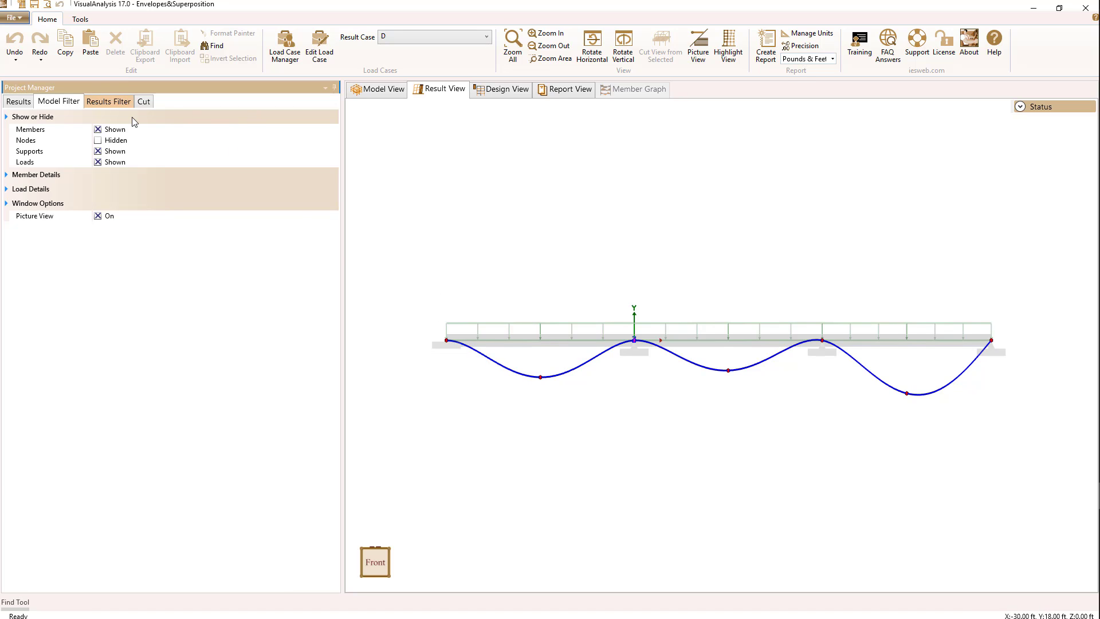
left_click(109, 101)
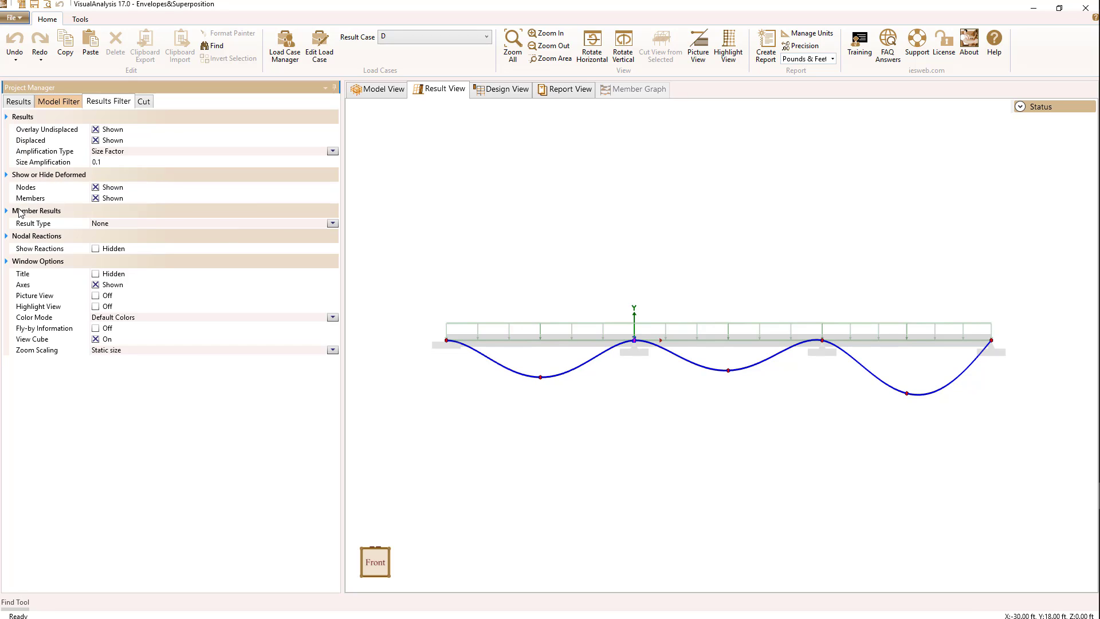
Step: Hide deformed nodes and colour the beam by Mz moment, legend -38155 to 24858 lb-ft
left_click(95, 187)
left_click(332, 223)
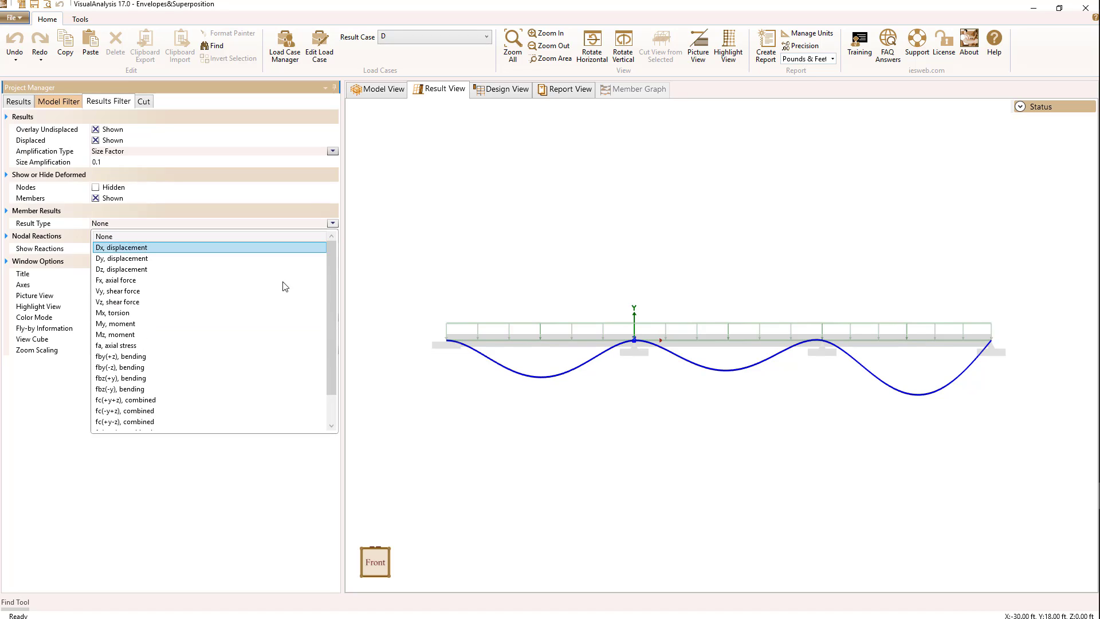
left_click(180, 335)
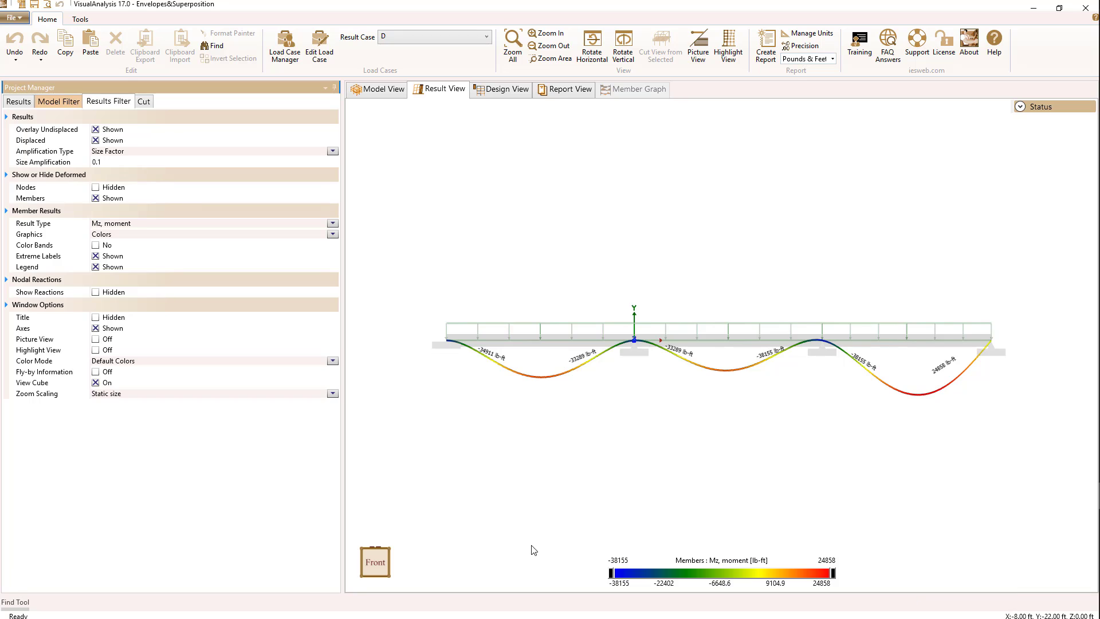
left_click_drag(726, 564, 736, 540)
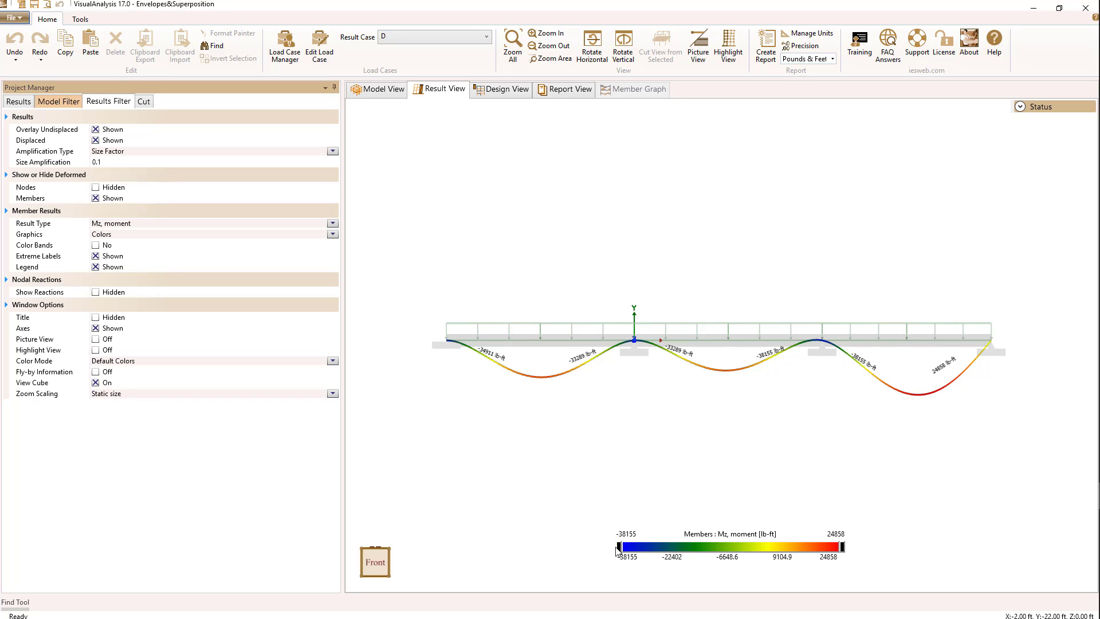
Step: Raise the legend's lower limit, then restore the full -37987 to 24858 lb-ft colour range
left_click_drag(616, 546, 746, 543)
left_click_drag(742, 544, 745, 544)
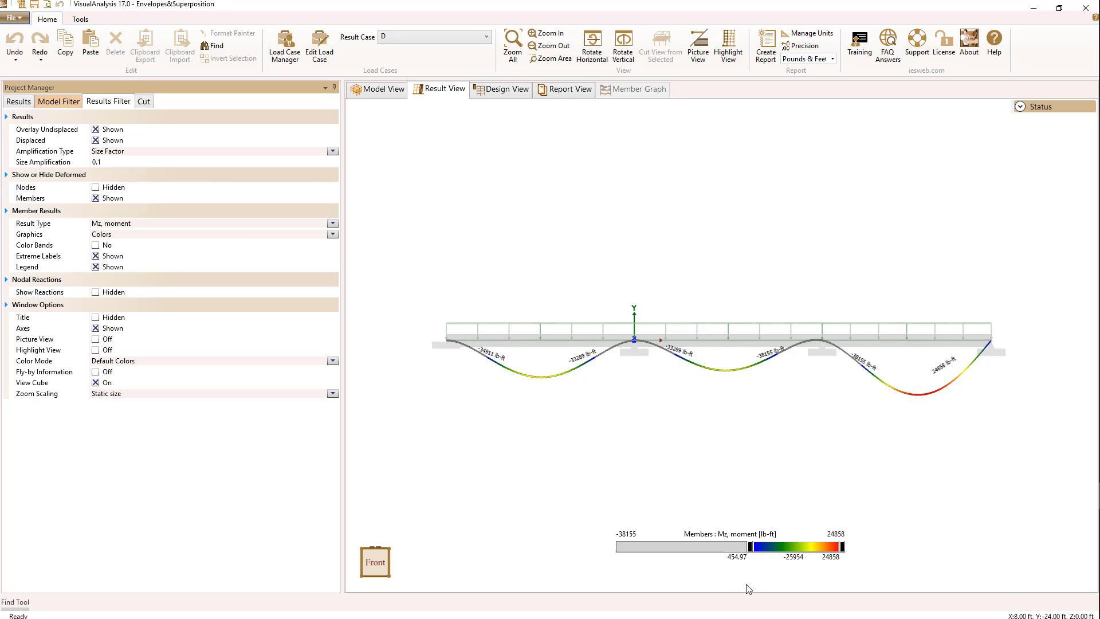
left_click_drag(751, 547, 619, 547)
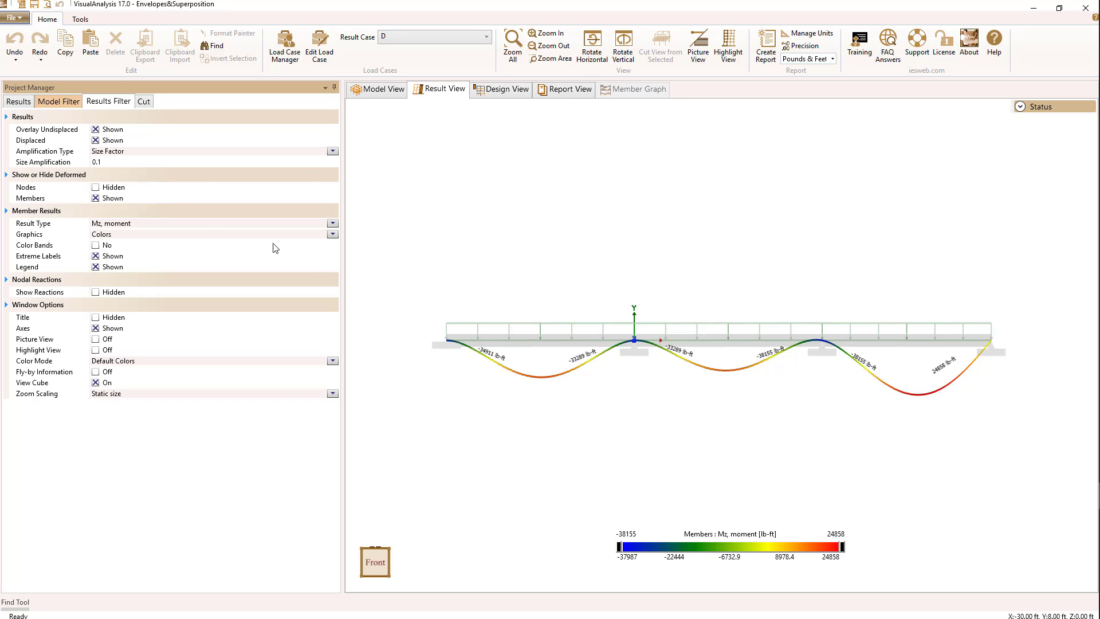
Step: Draw Mz as a diagram and hide the displaced shape, undisplaced overlay and extreme labels
left_click(333, 234)
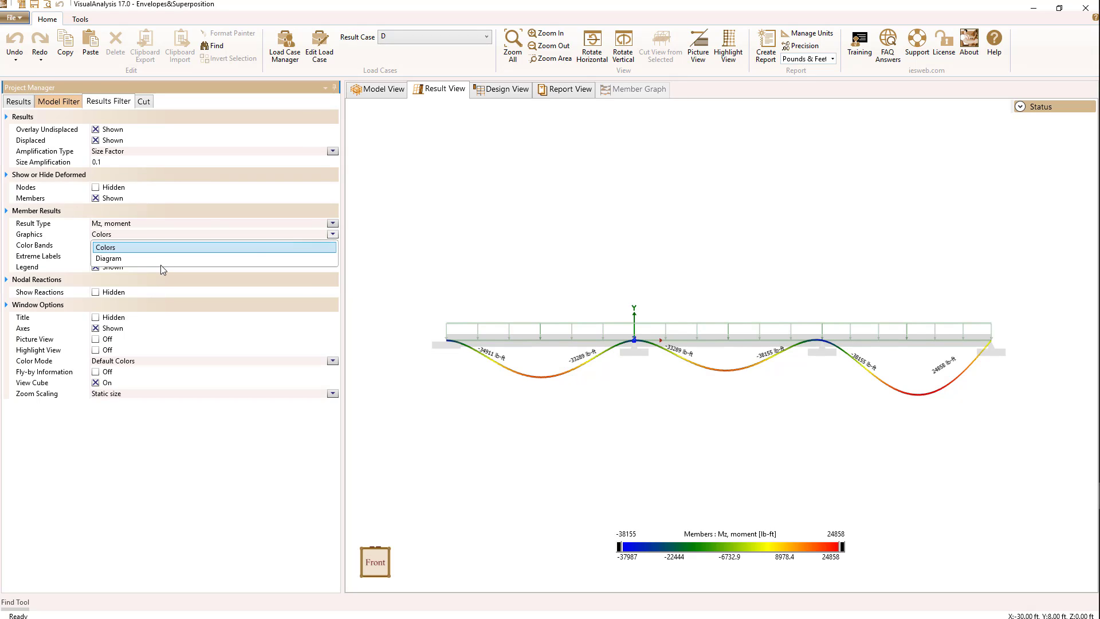
left_click(164, 258)
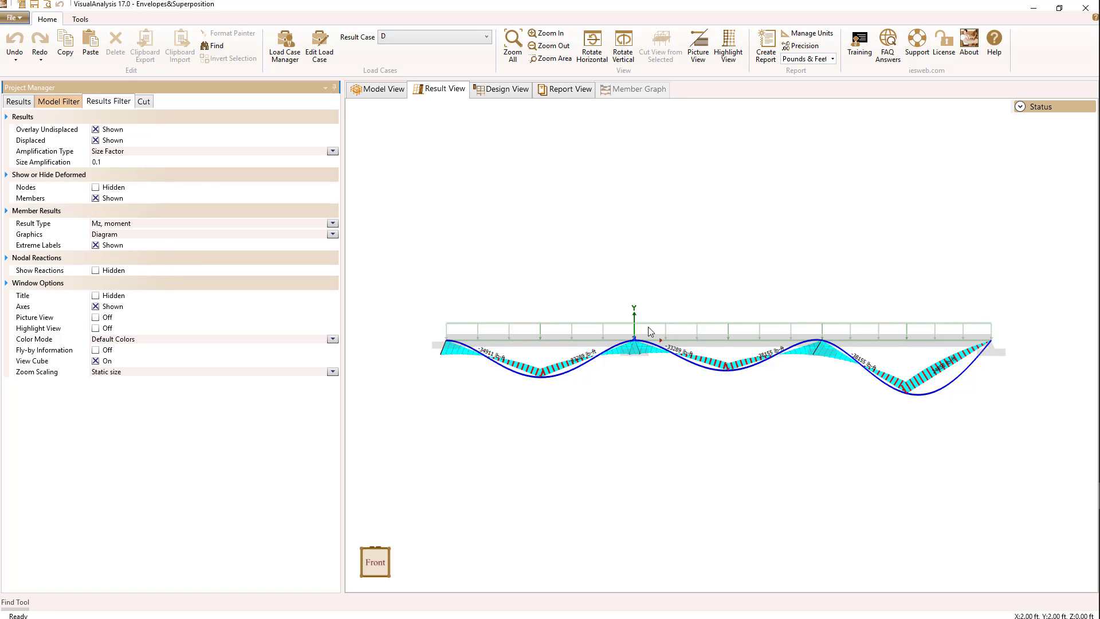
left_click(96, 140)
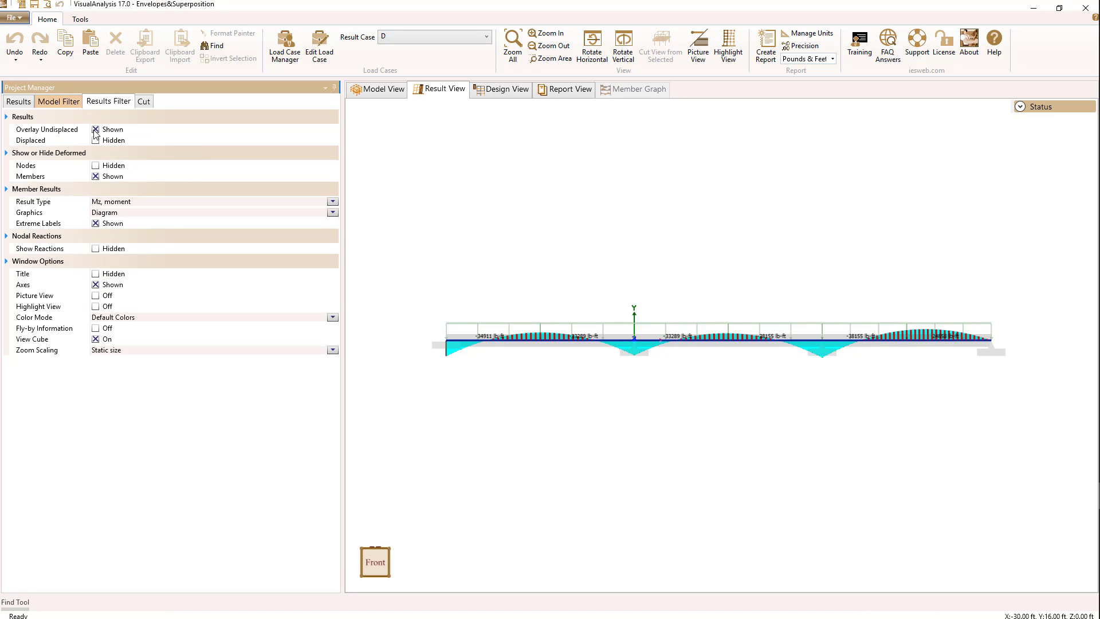
left_click(96, 131)
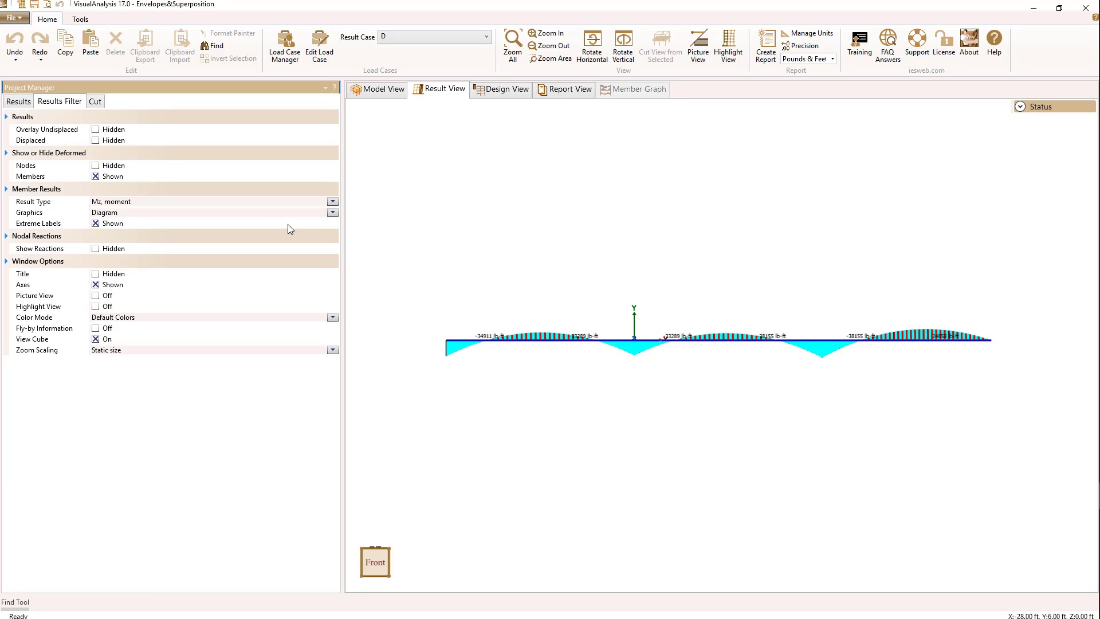
left_click(95, 223)
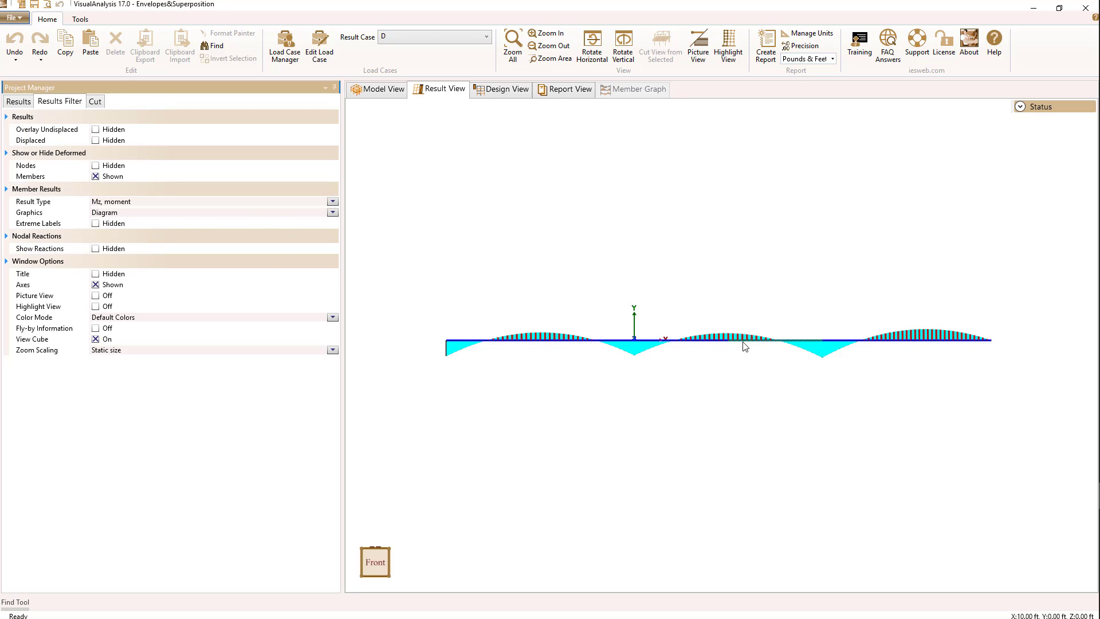